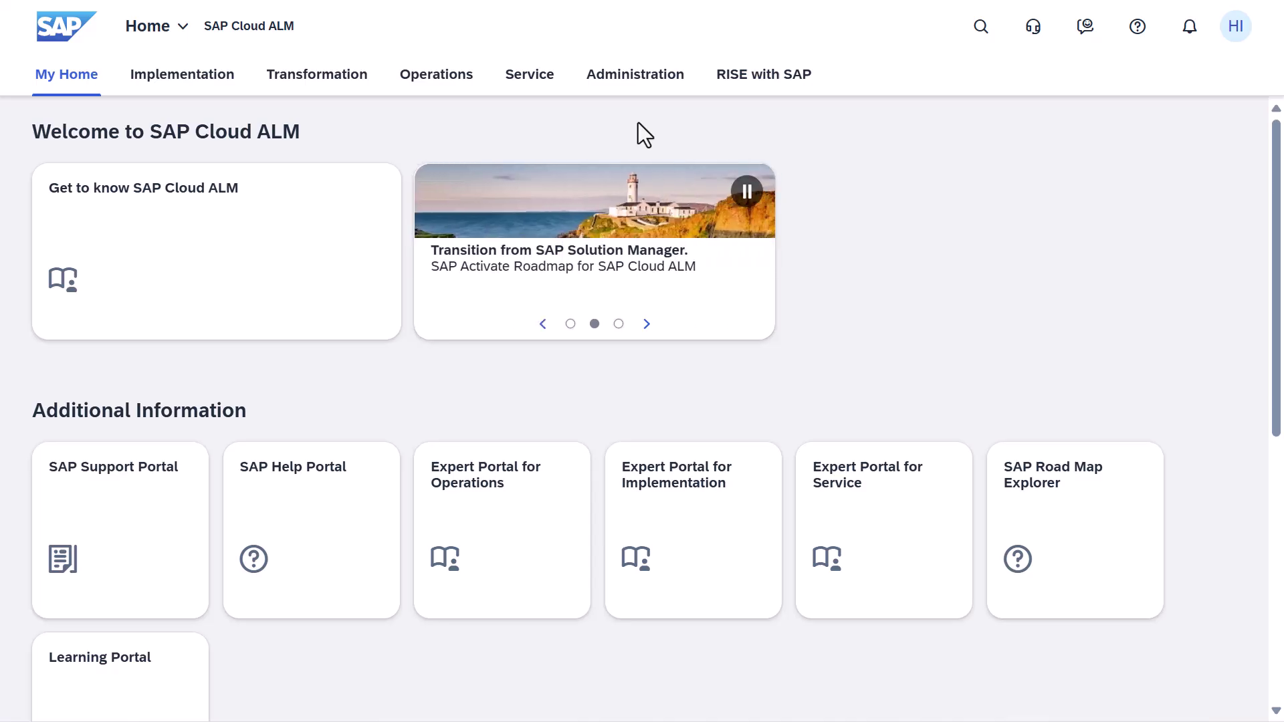
# Step: Open the Administration area from the SAP Cloud ALM home page
pyautogui.click(623, 82)
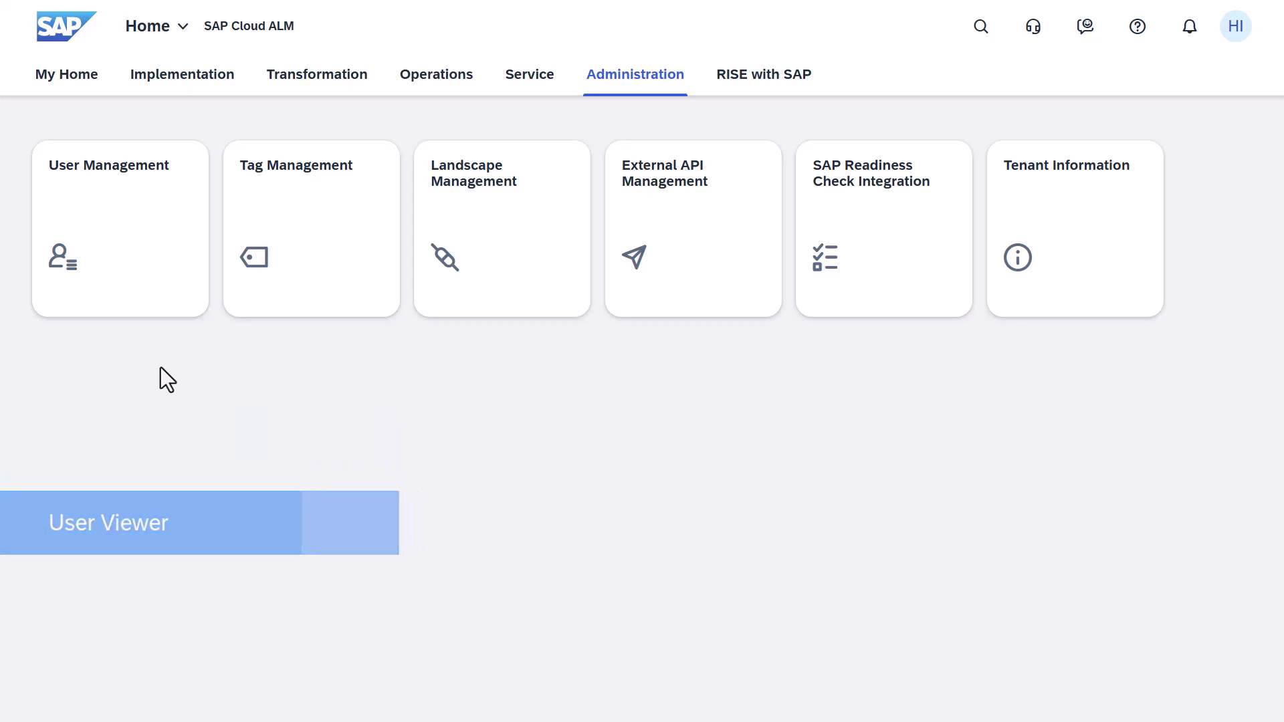
# Step: Open User Management and go to the Users list
pyautogui.click(150, 310)
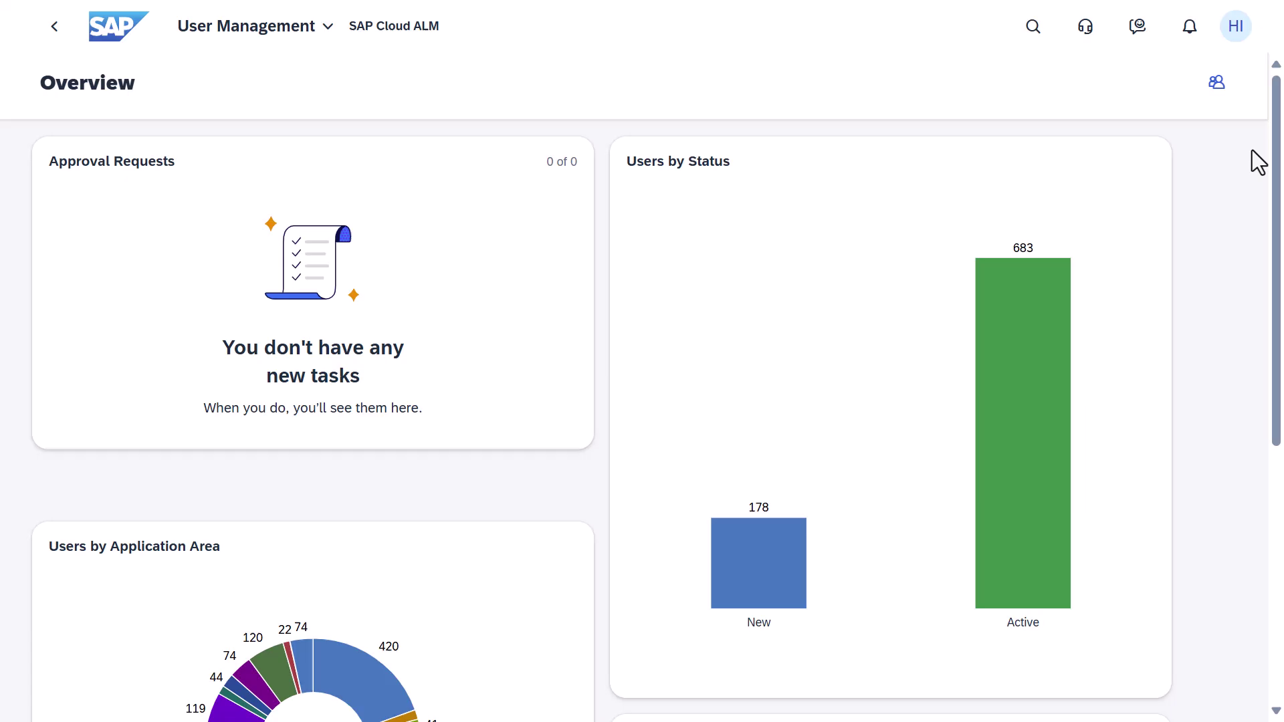
pyautogui.scroll(-5, 1252, 150)
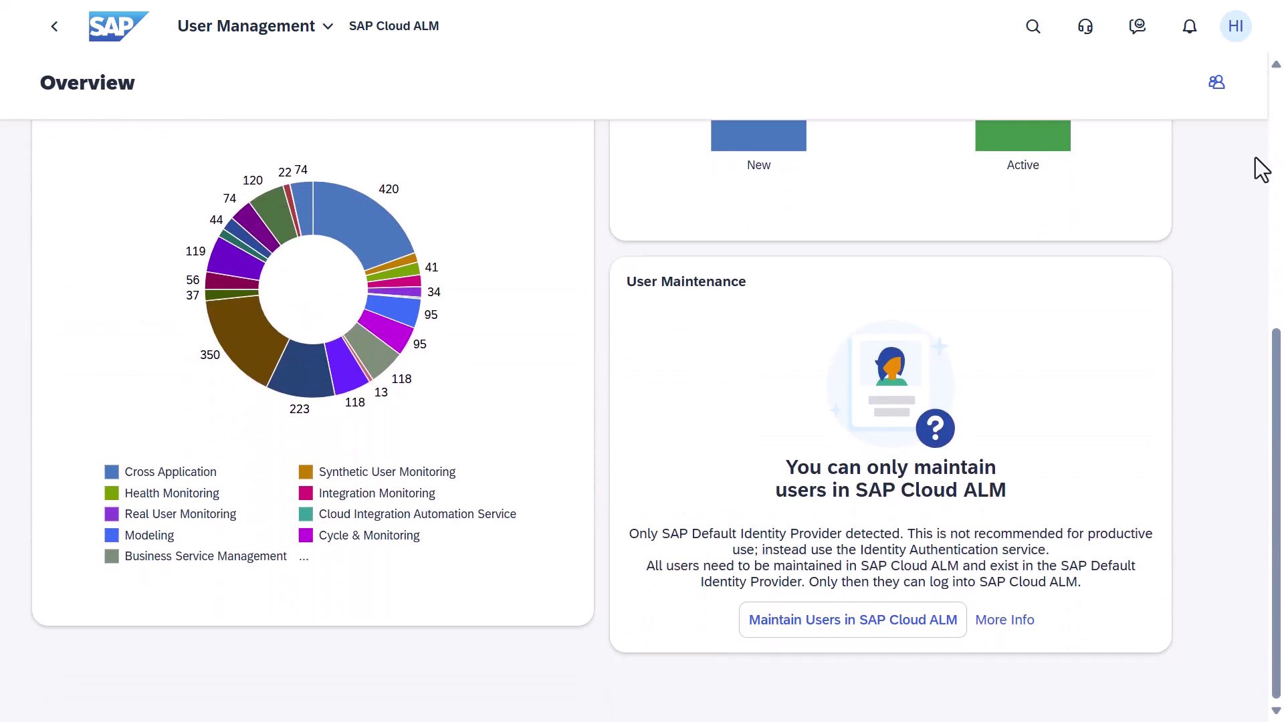
pyautogui.scroll(5, 1261, 169)
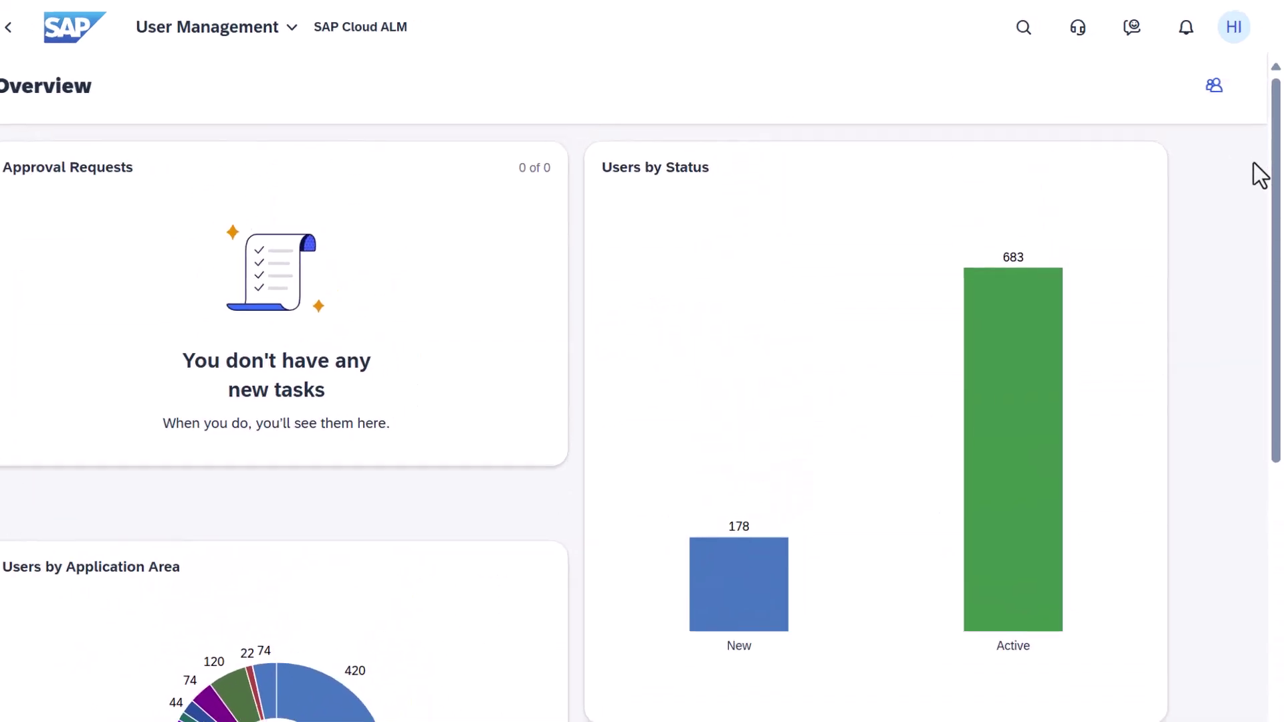
pyautogui.click(1214, 85)
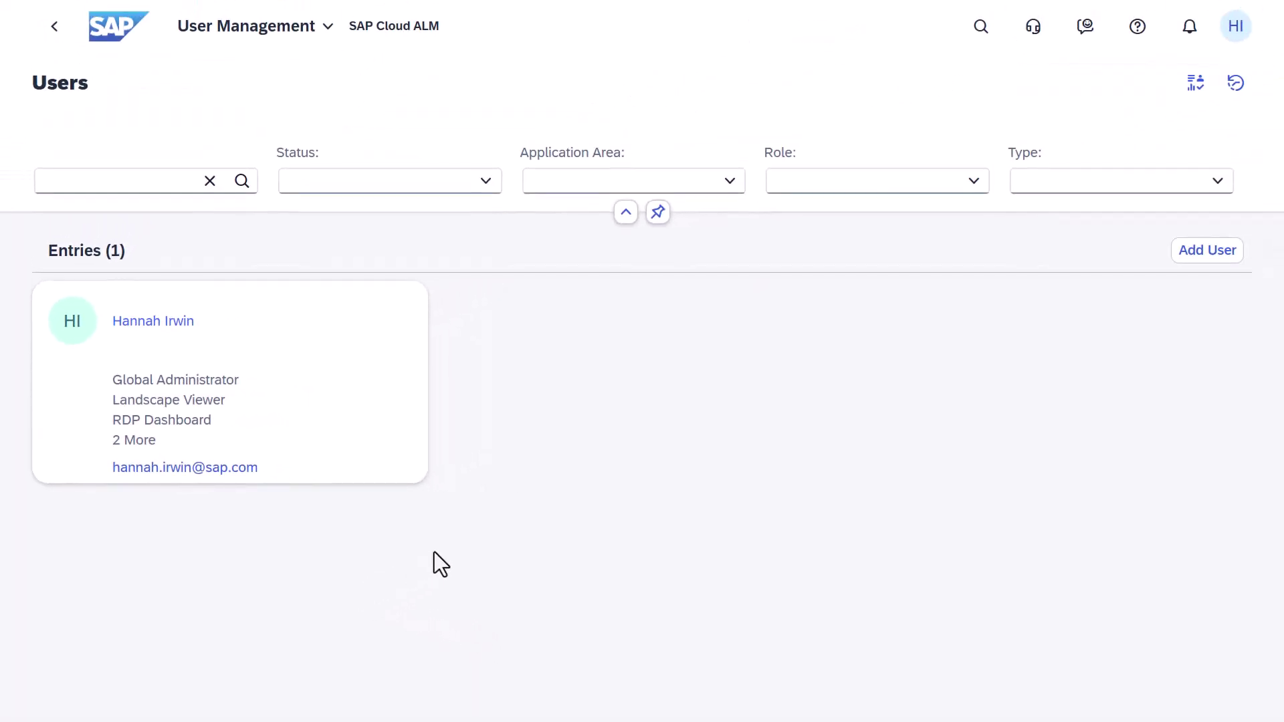
# Step: Add Process Administrator under Process Management to the user's roles and save
pyautogui.click(367, 419)
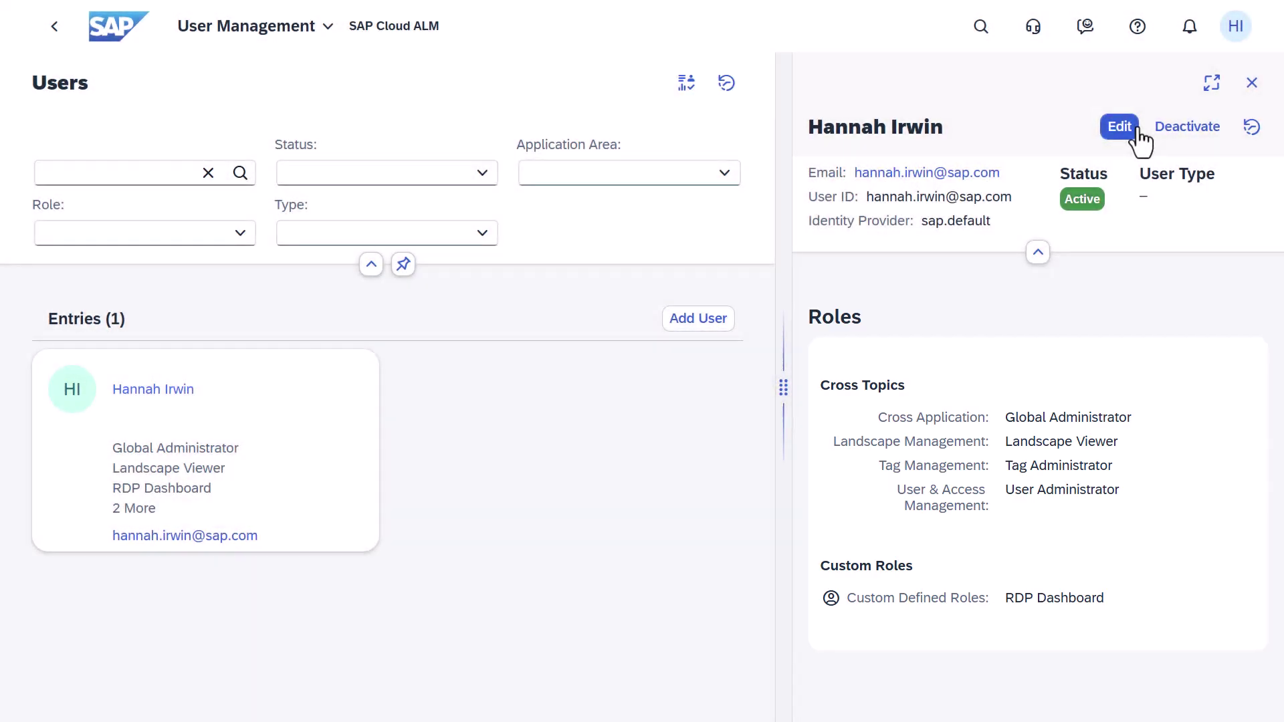
pyautogui.click(1135, 128)
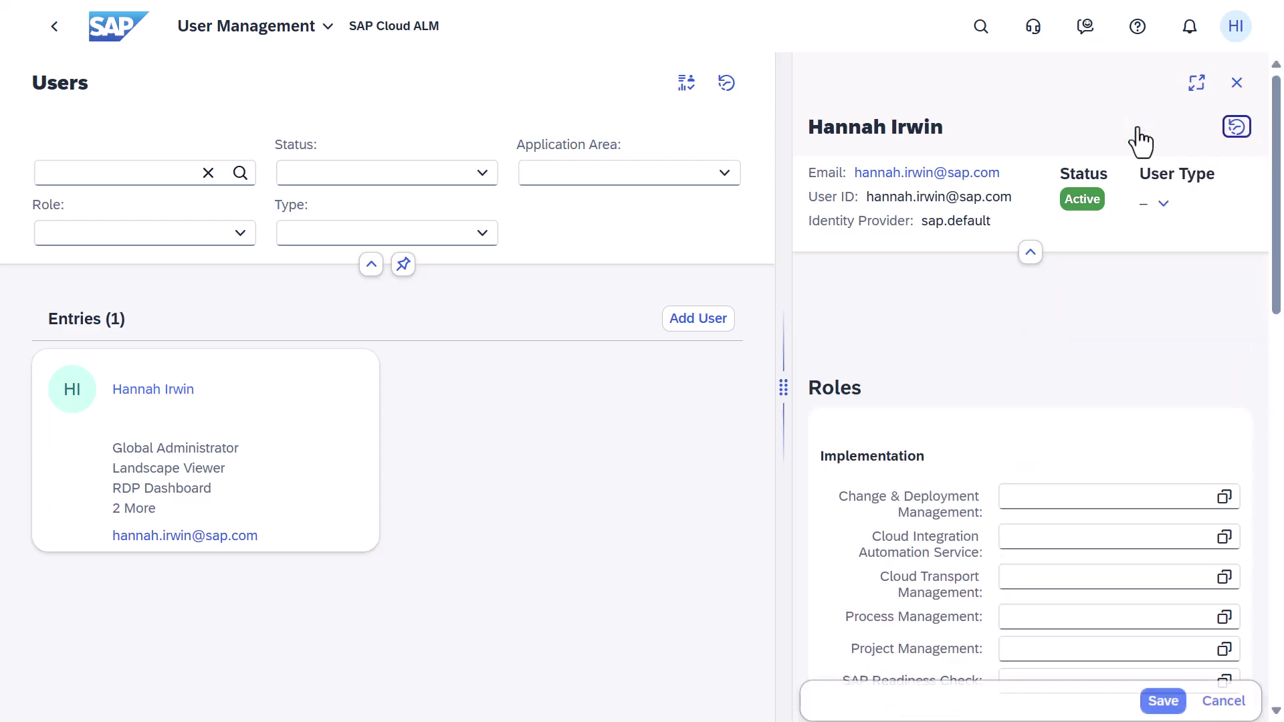
pyautogui.scroll(-3, 1198, 334)
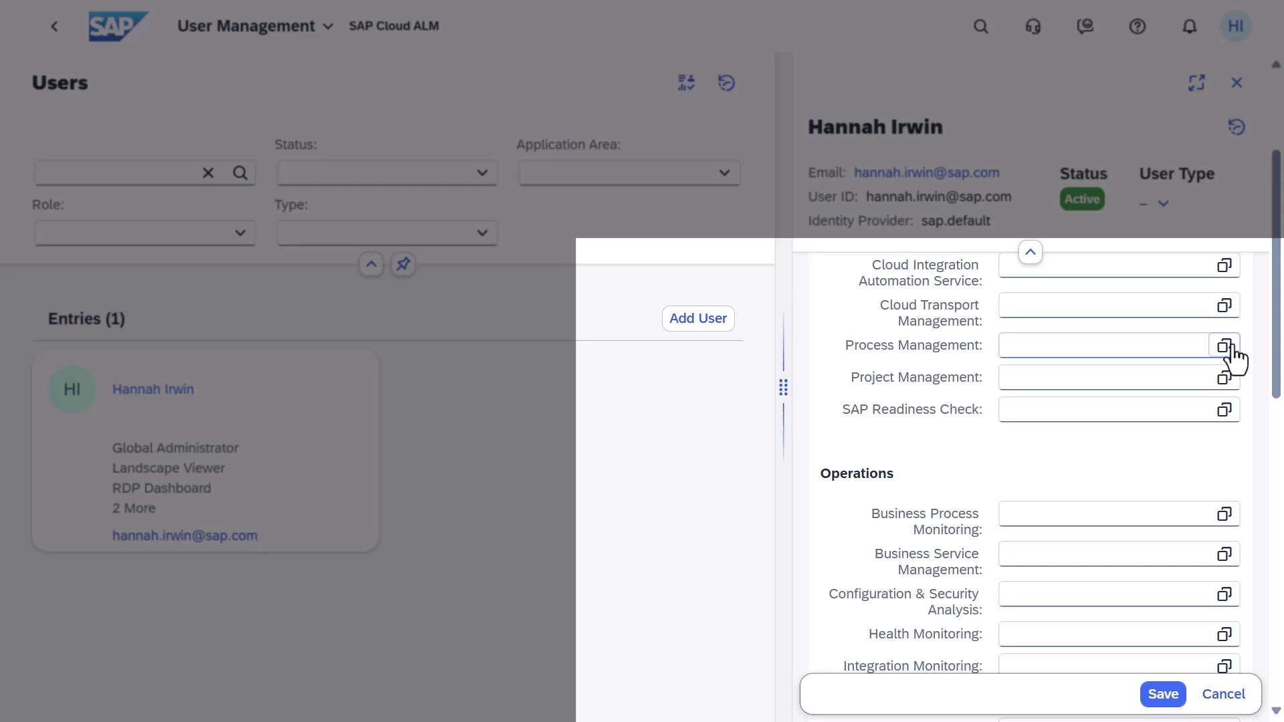
pyautogui.click(1225, 346)
pyautogui.click(665, 441)
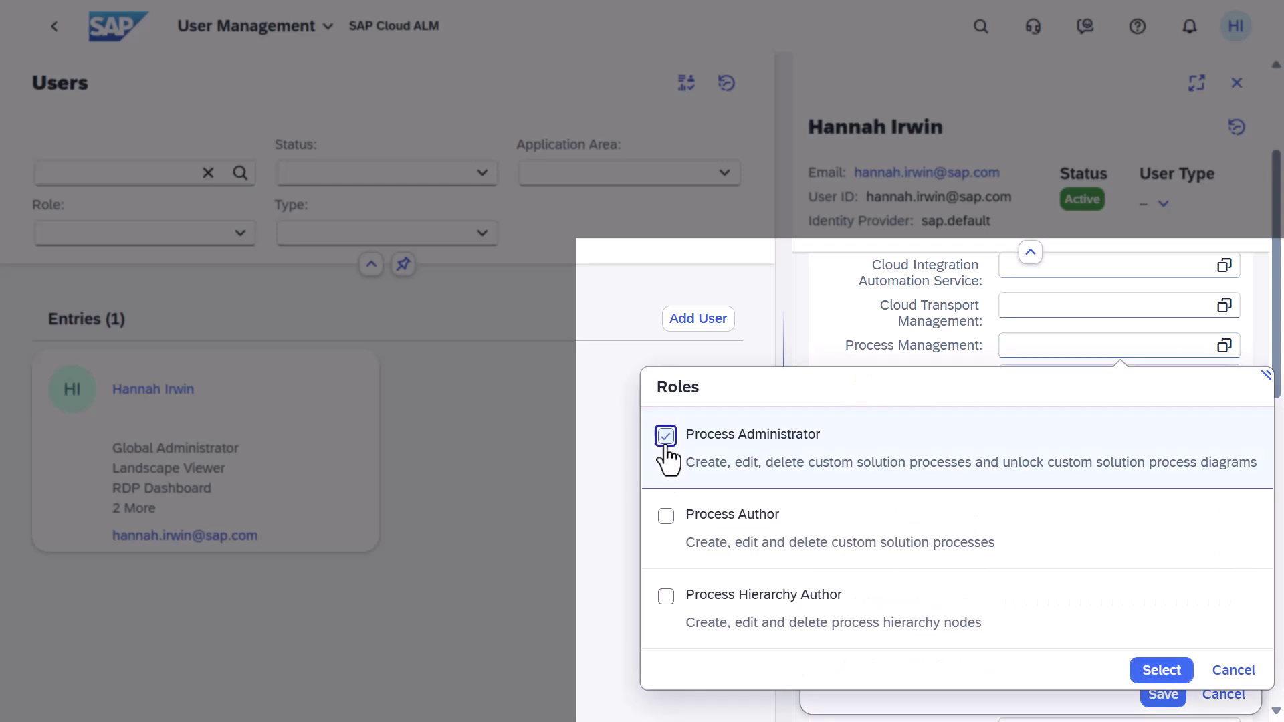
pyautogui.click(1148, 670)
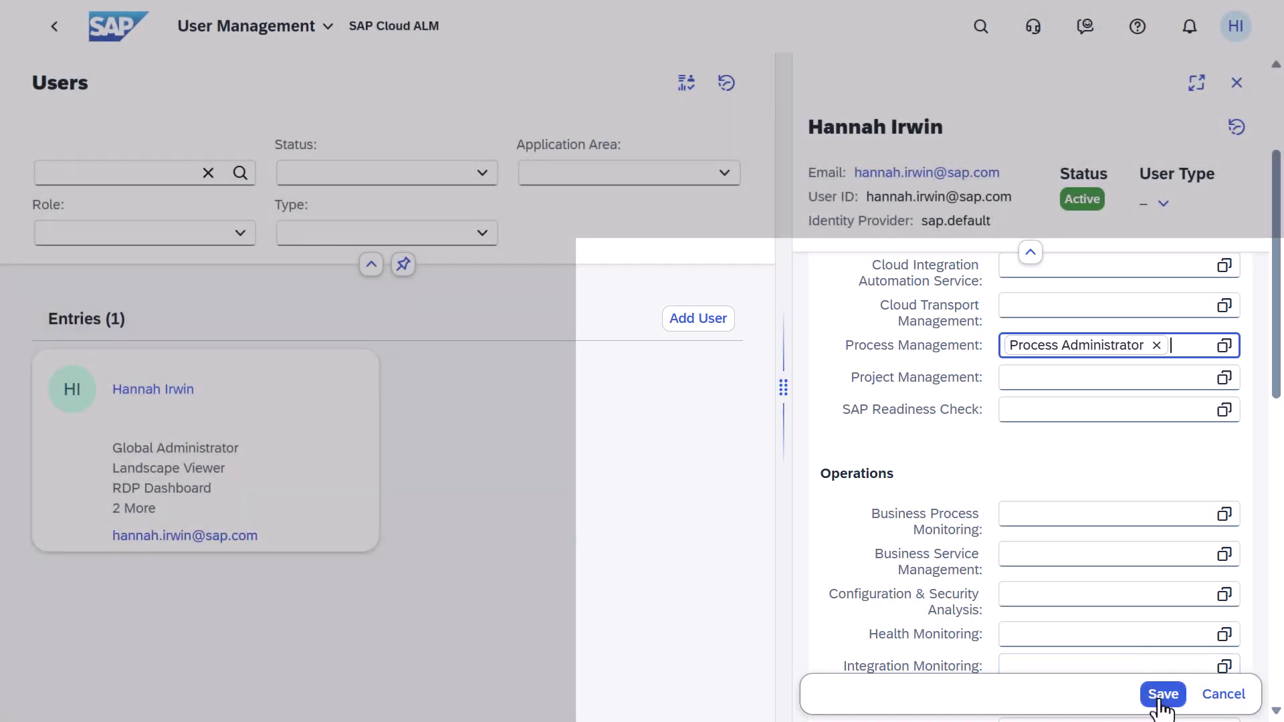
pyautogui.click(1162, 696)
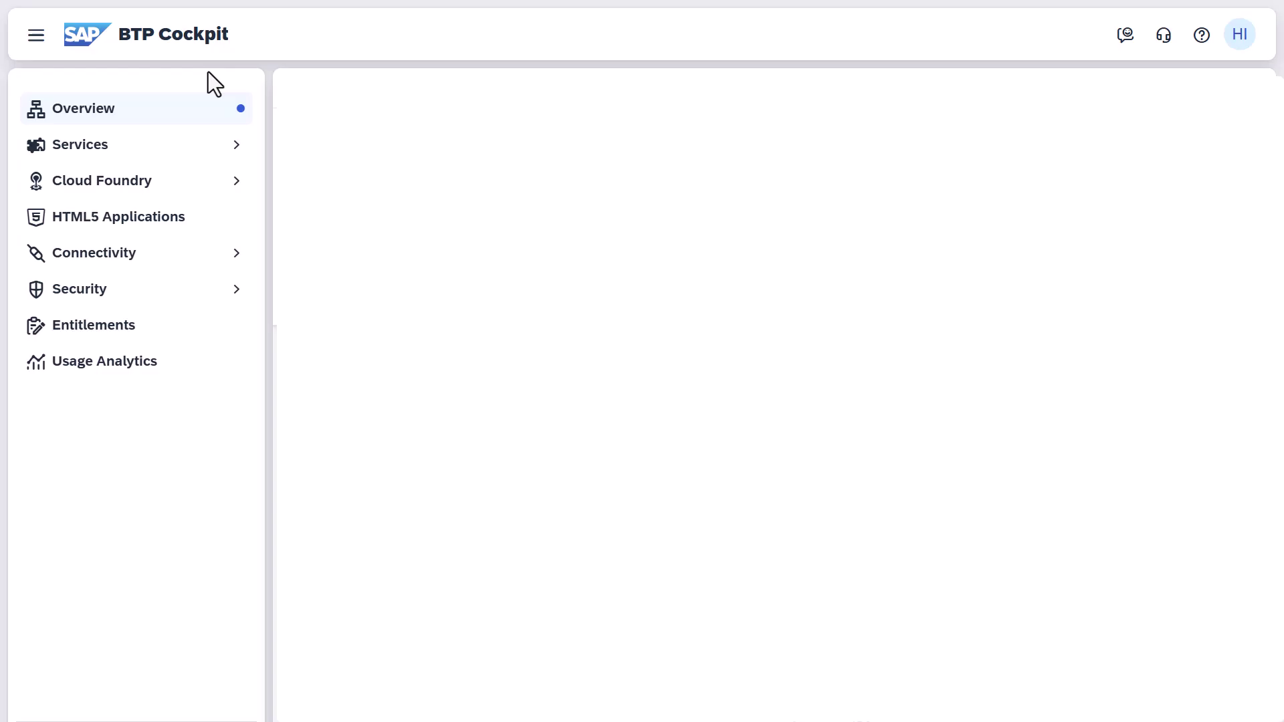
# Step: Search Security > Users for the manager user and show their assigned role collections
pyautogui.click(161, 299)
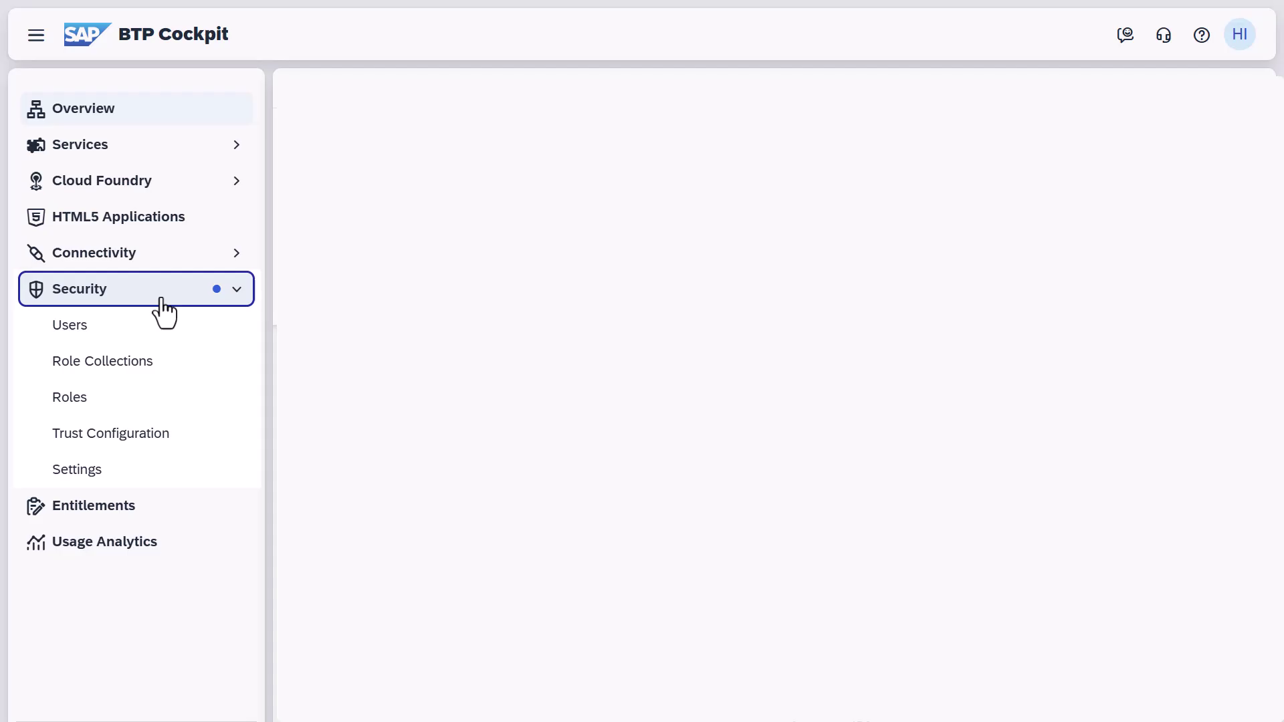
pyautogui.click(153, 327)
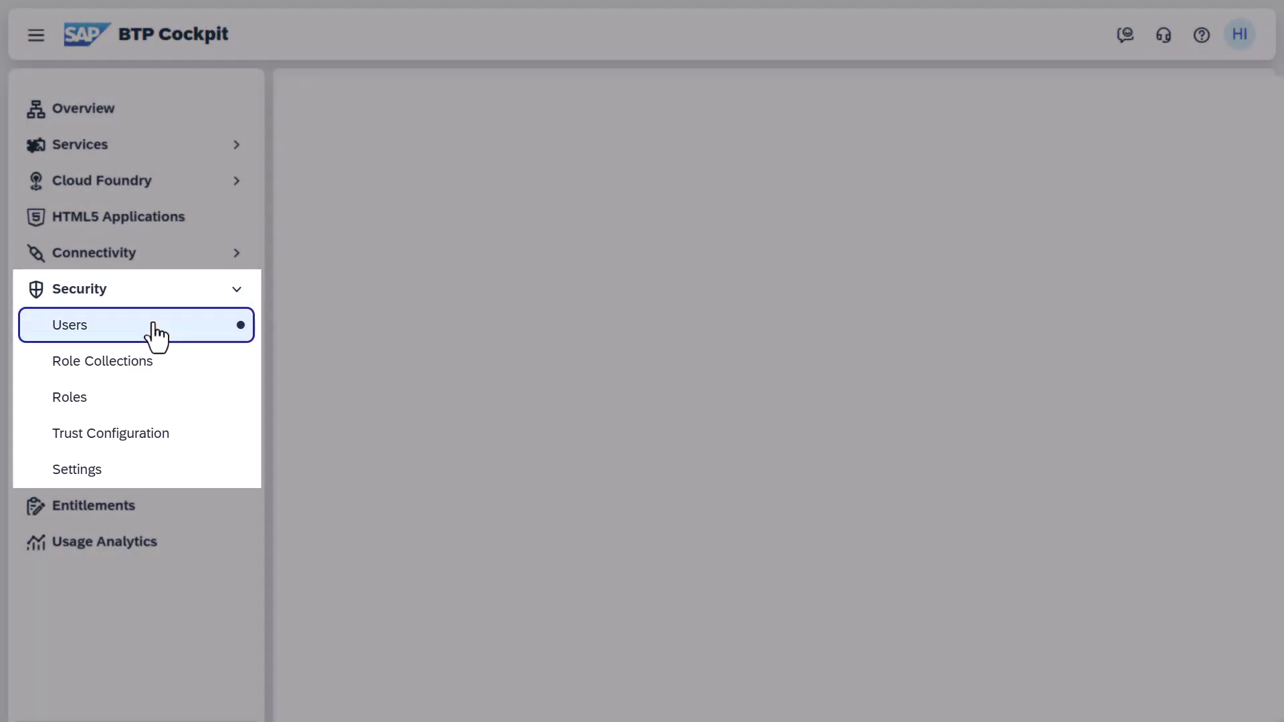
pyautogui.click(351, 223)
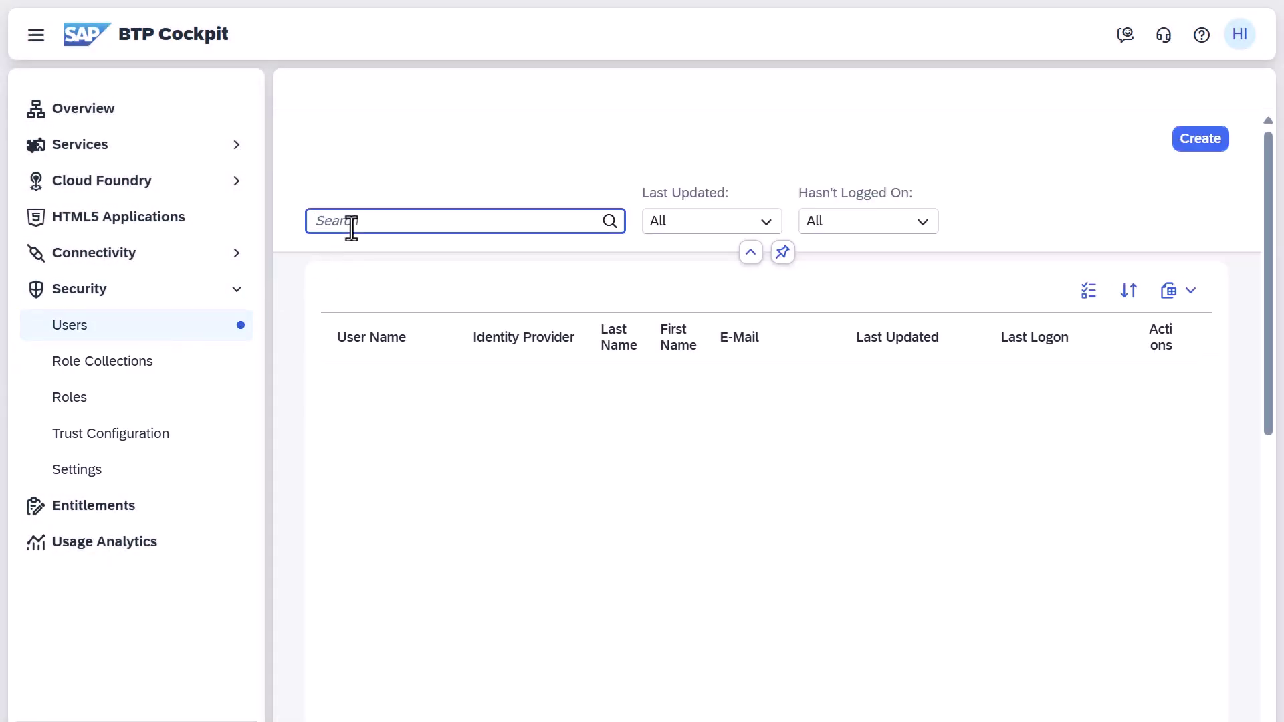
pyautogui.write('mariamanager')
pyautogui.press('Return')
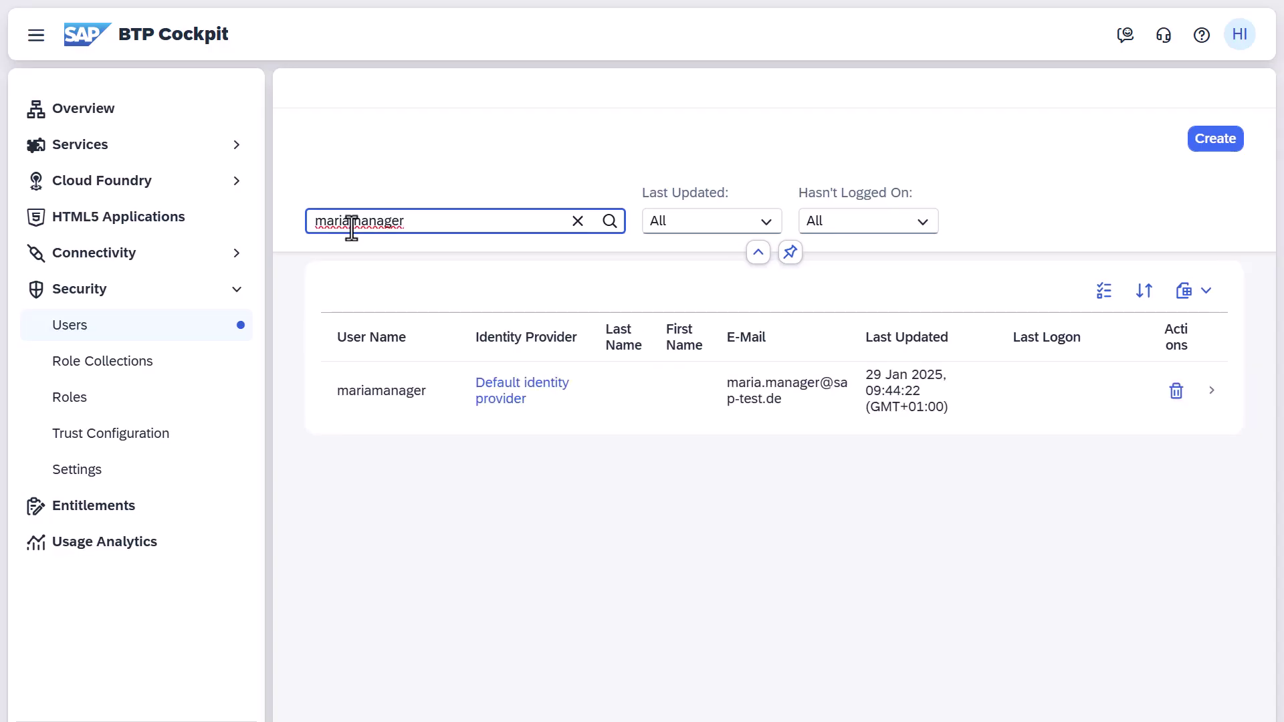
pyautogui.click(1211, 390)
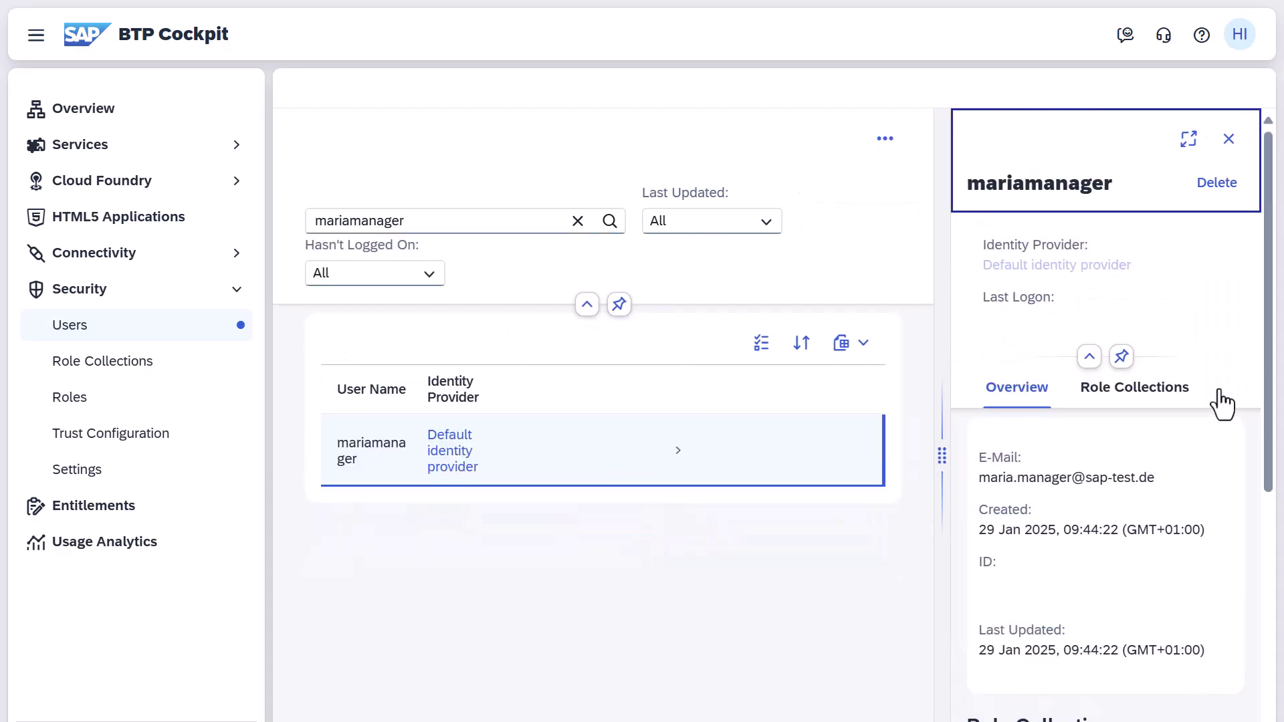
pyautogui.click(1172, 139)
pyautogui.scroll(-5, 1139, 477)
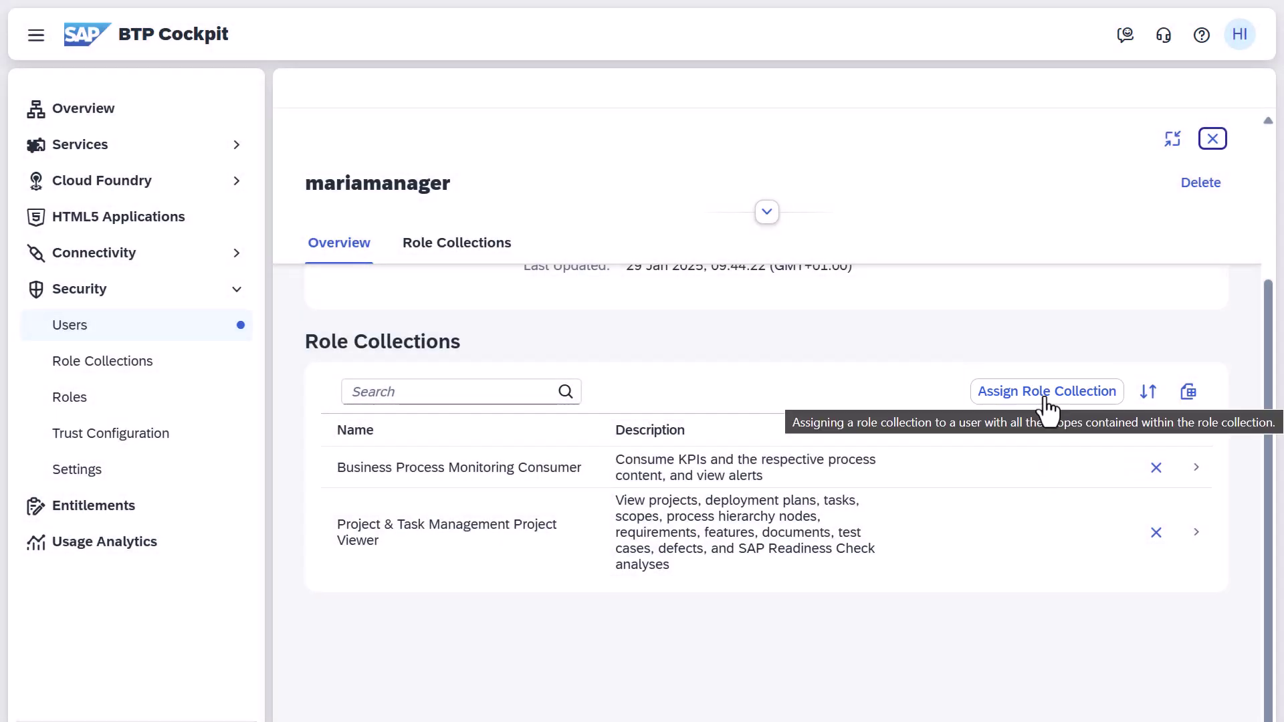
# Step: Assign Business Process Monitoring Process Manager and Viewer, and remove Project & Task Management Project Viewer
pyautogui.click(1045, 399)
pyautogui.scroll(-1, 1045, 402)
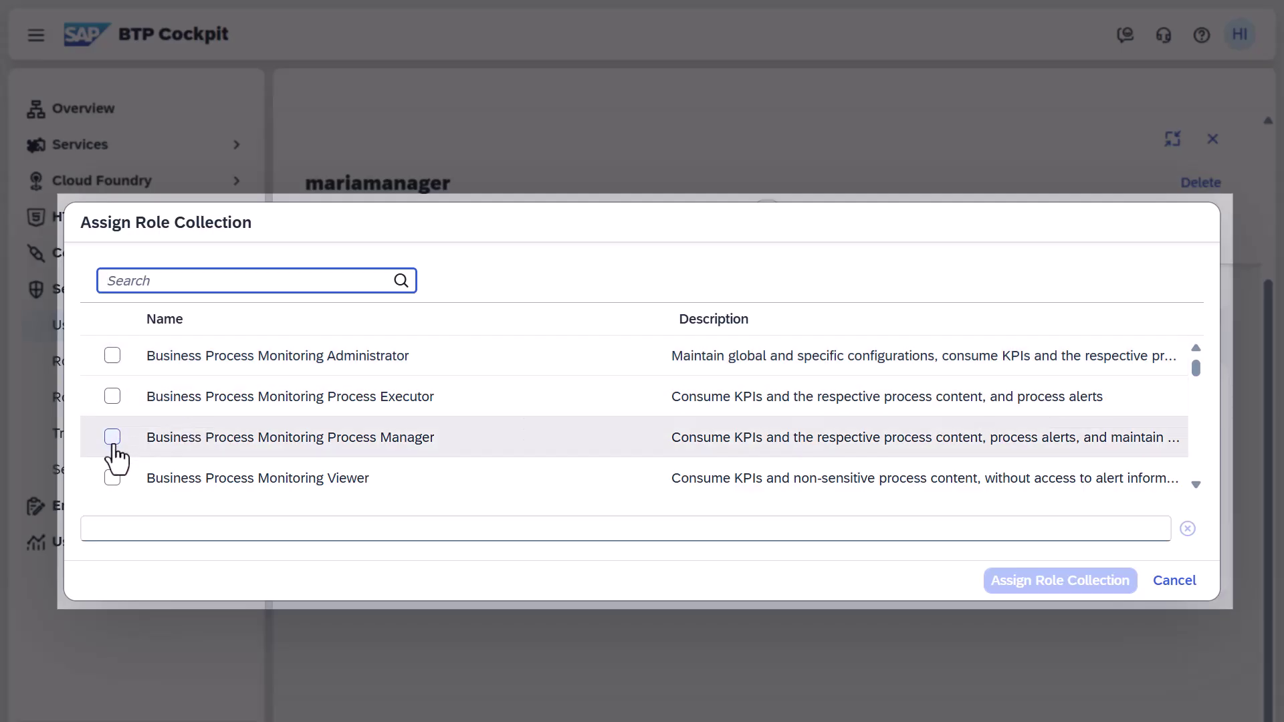
pyautogui.click(112, 438)
pyautogui.click(112, 477)
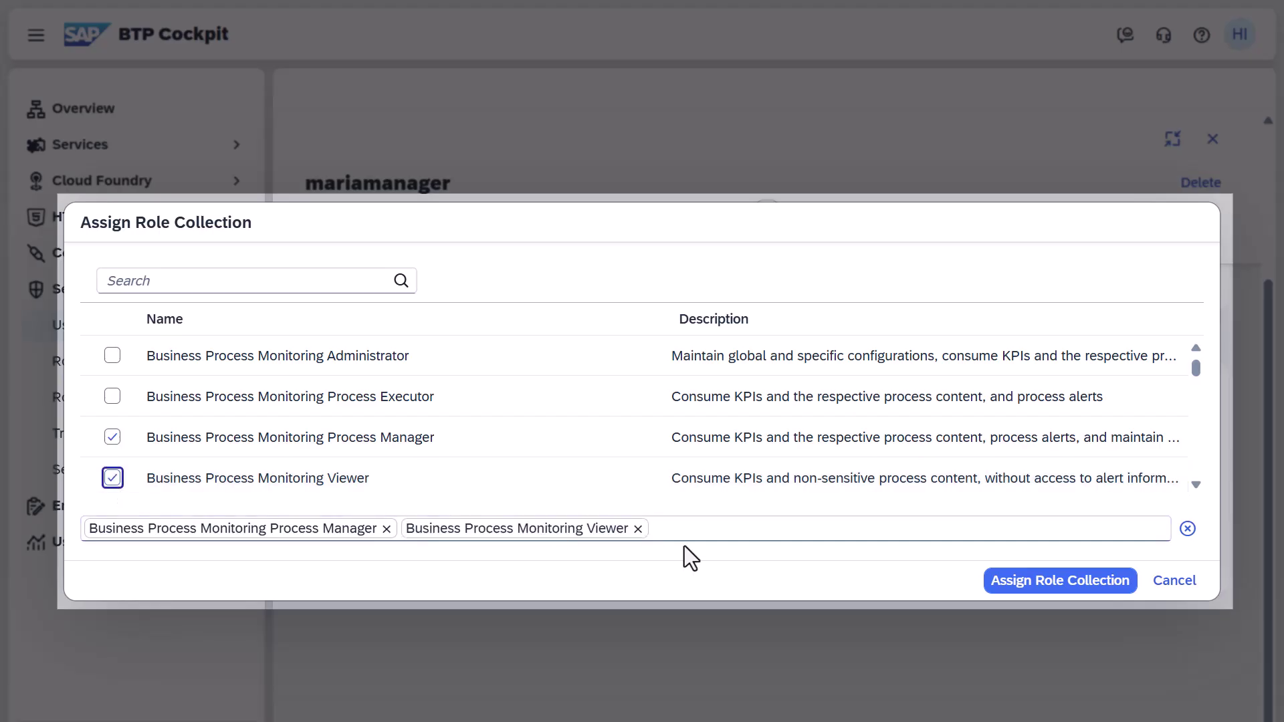
pyautogui.click(1017, 590)
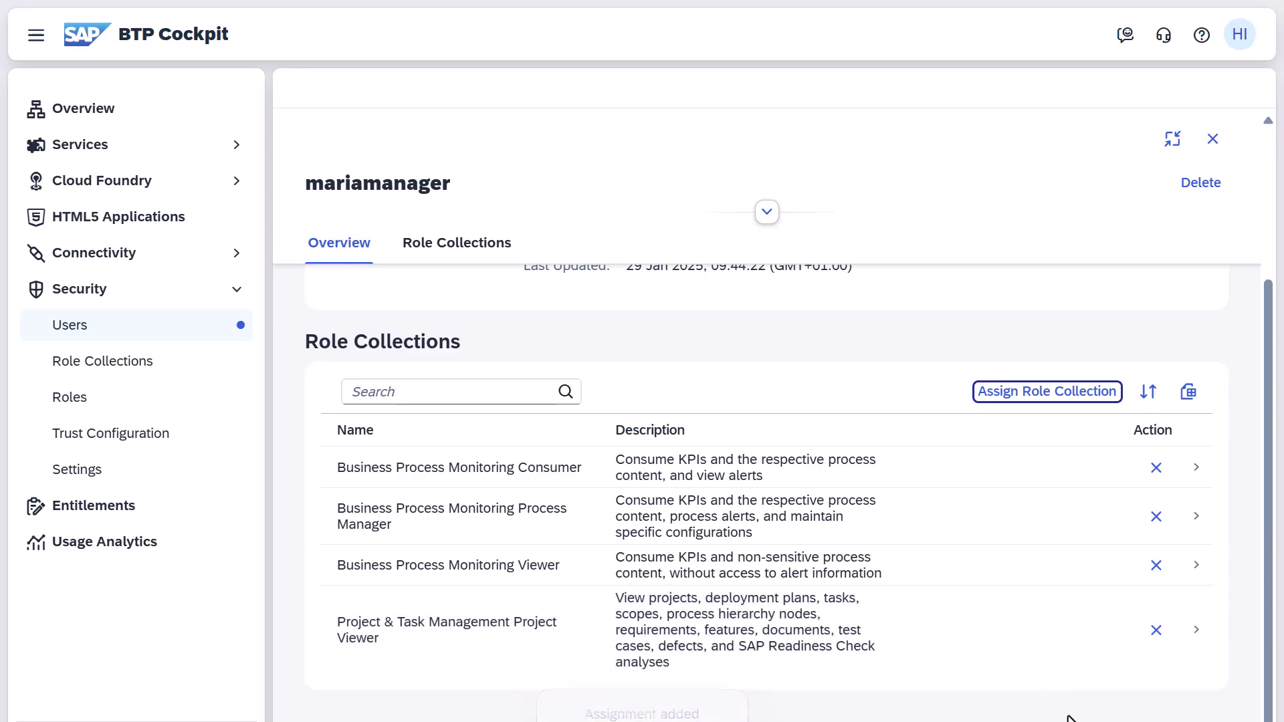
pyautogui.click(1156, 630)
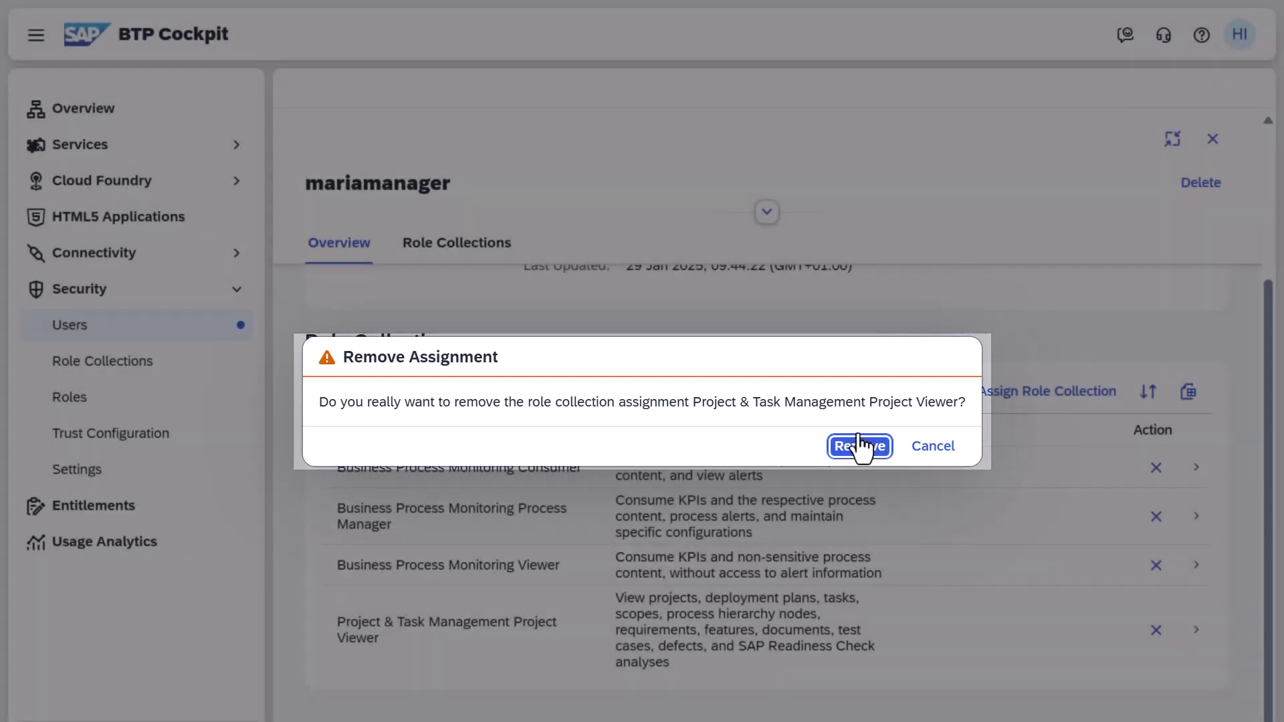
pyautogui.click(861, 446)
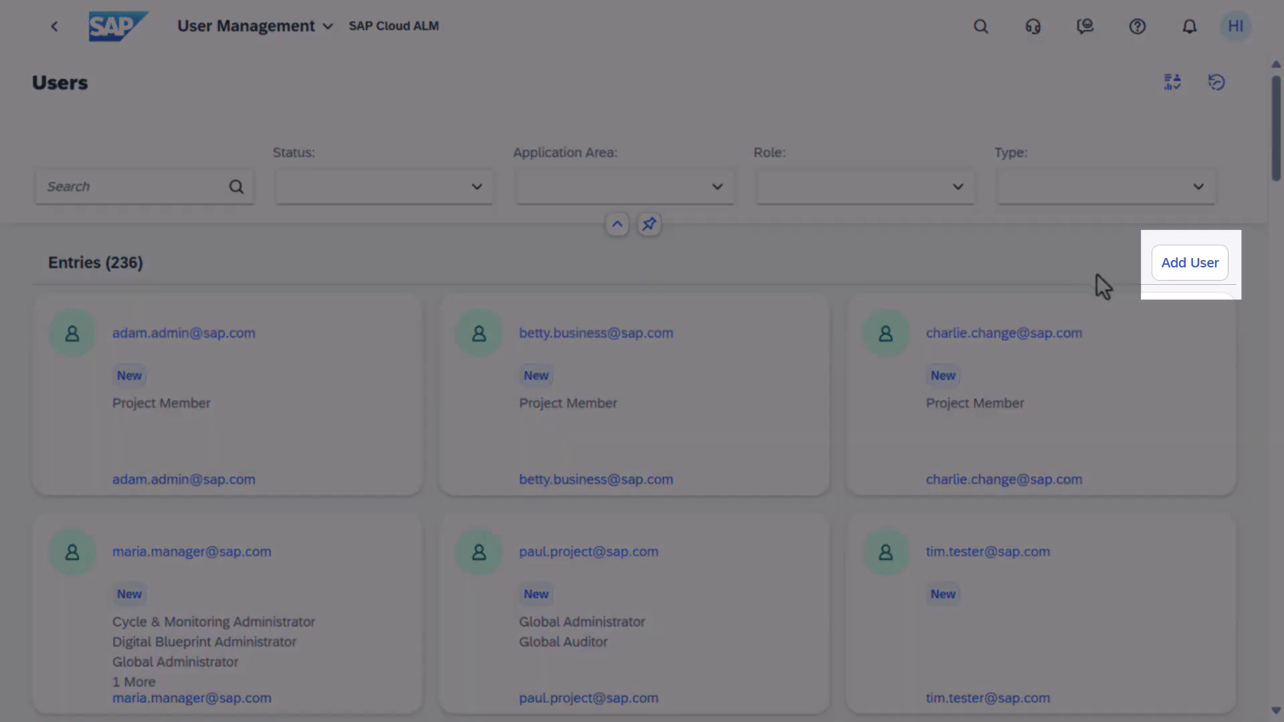
# Step: Open a blank New User form from the Users page
pyautogui.click(1169, 281)
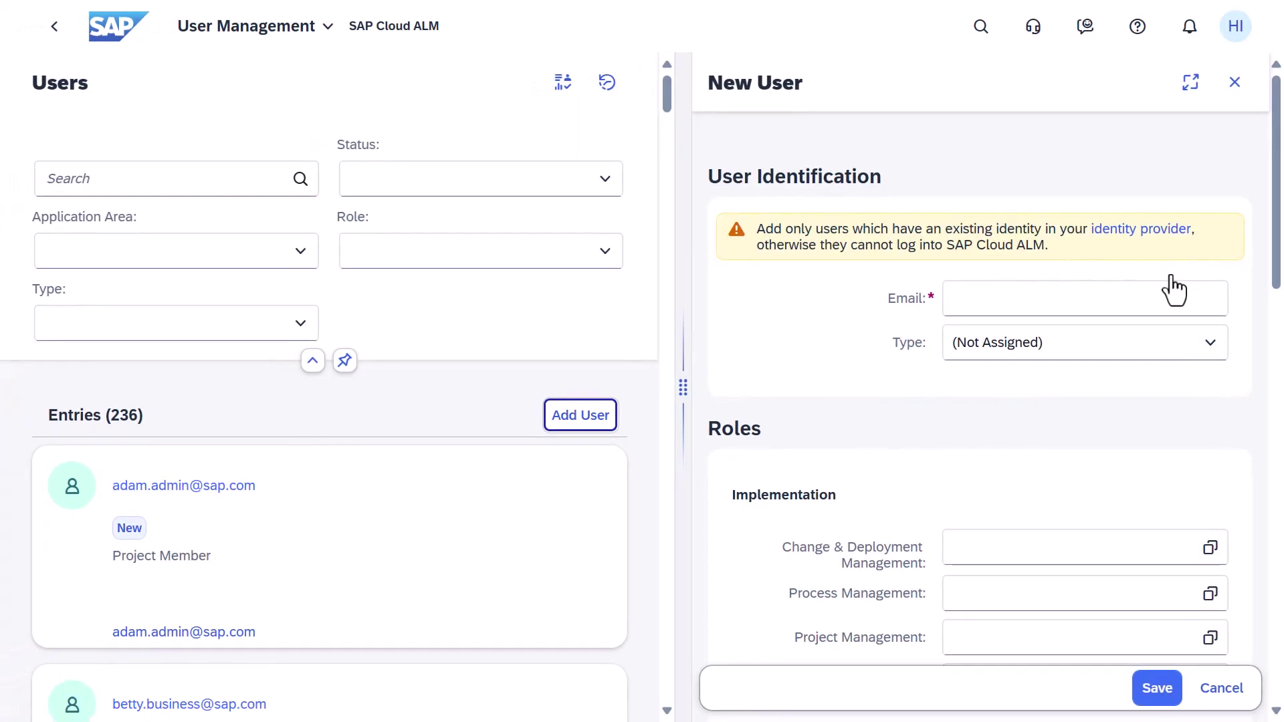
# Step: Enter the new user's e-mail address in the Email field
pyautogui.click(1163, 289)
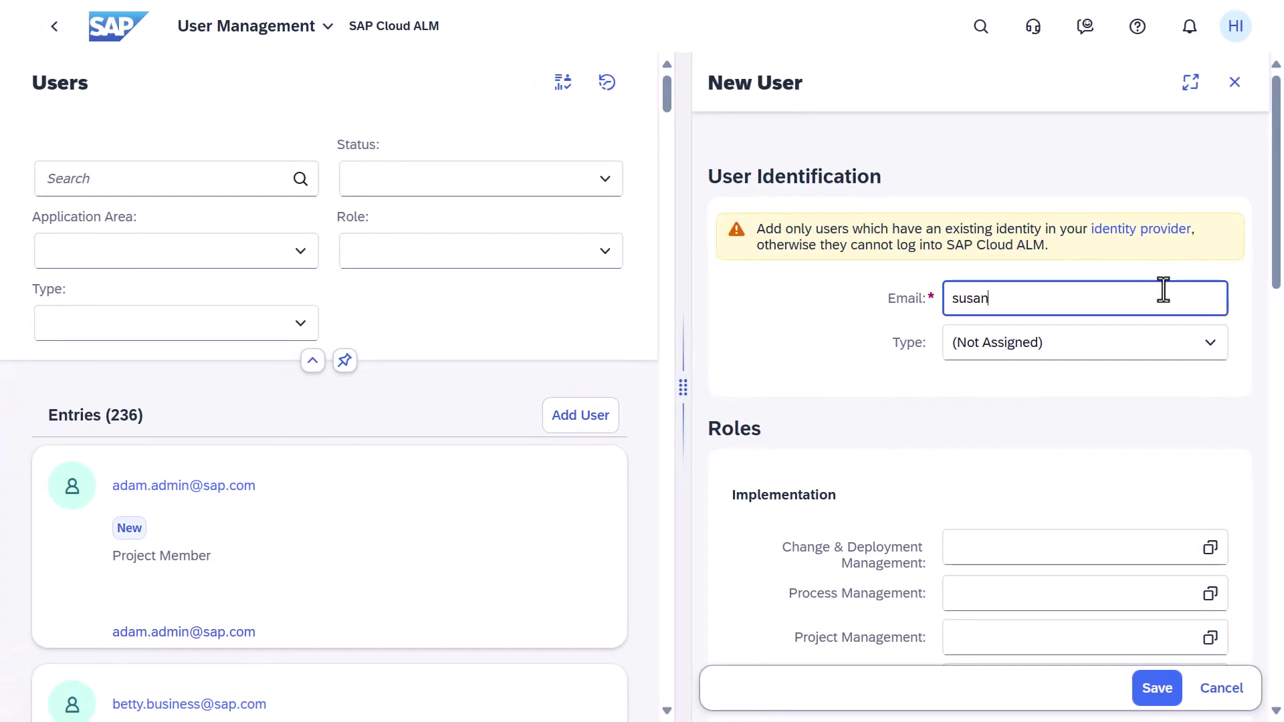
pyautogui.press('Return')
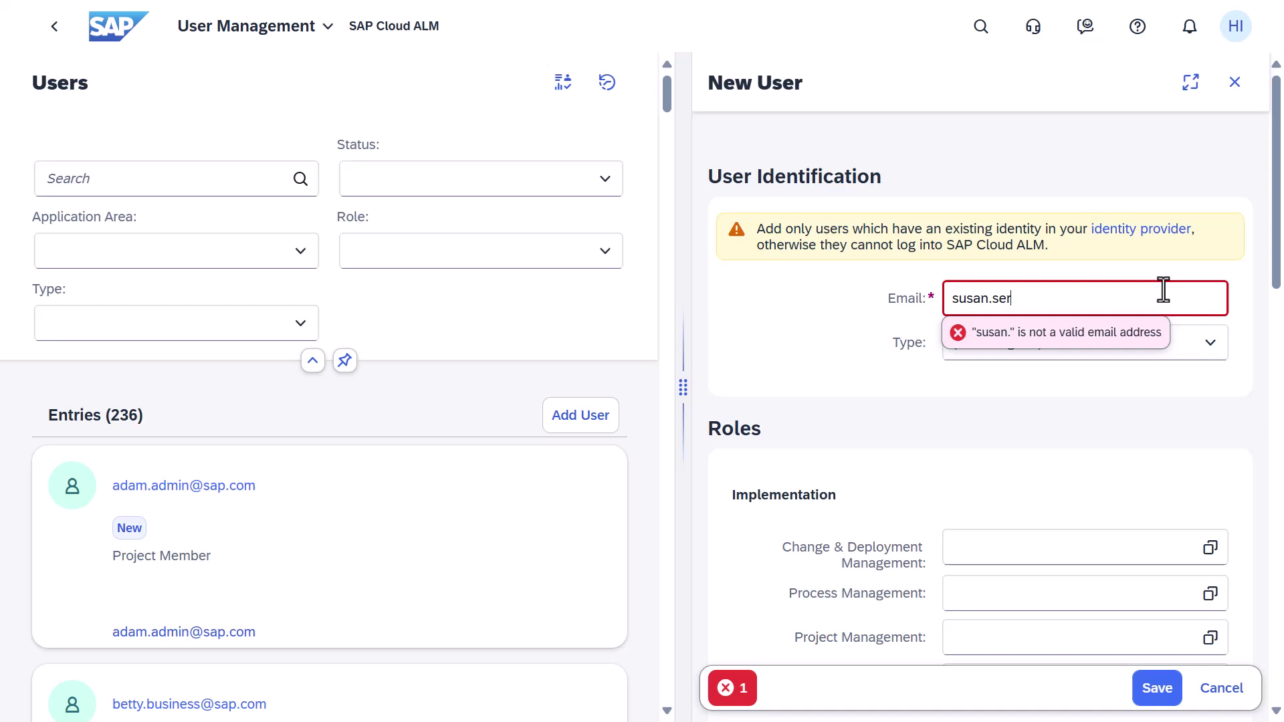
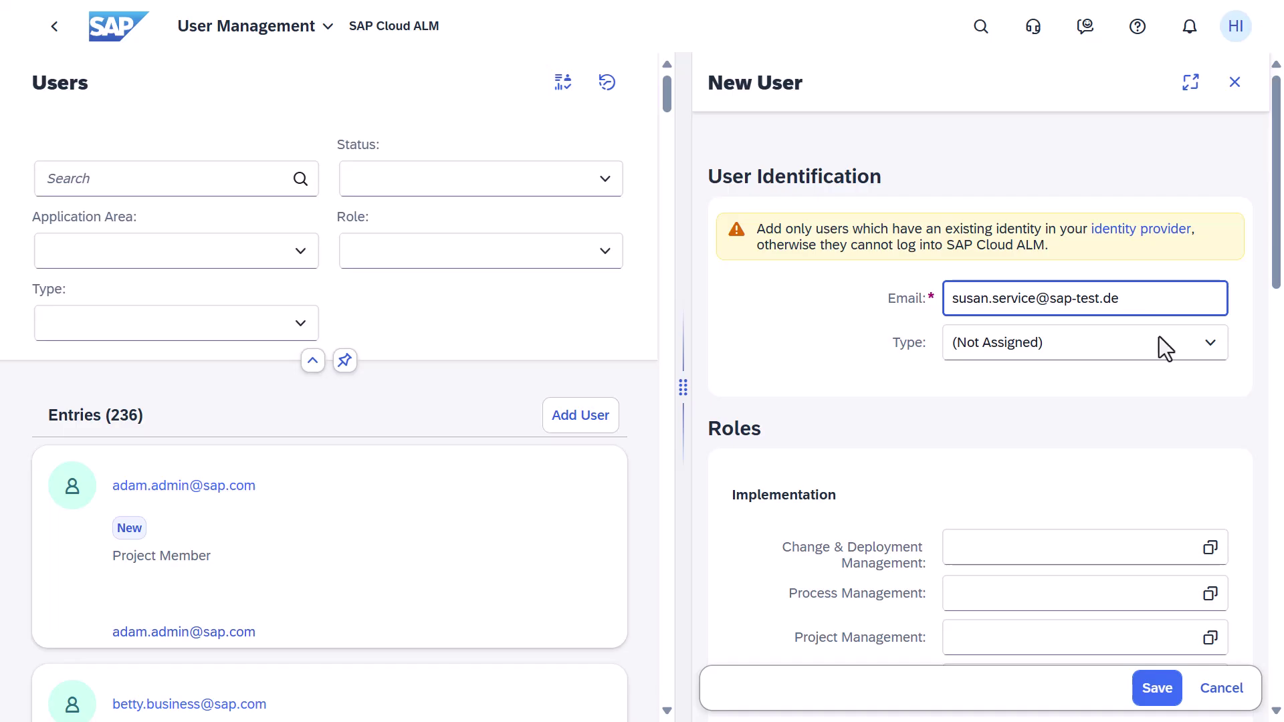
# Step: Give the new user the Business Service Mgmt Administrator role and save
pyautogui.scroll(-5, 1165, 431)
pyautogui.scroll(-1, 1165, 427)
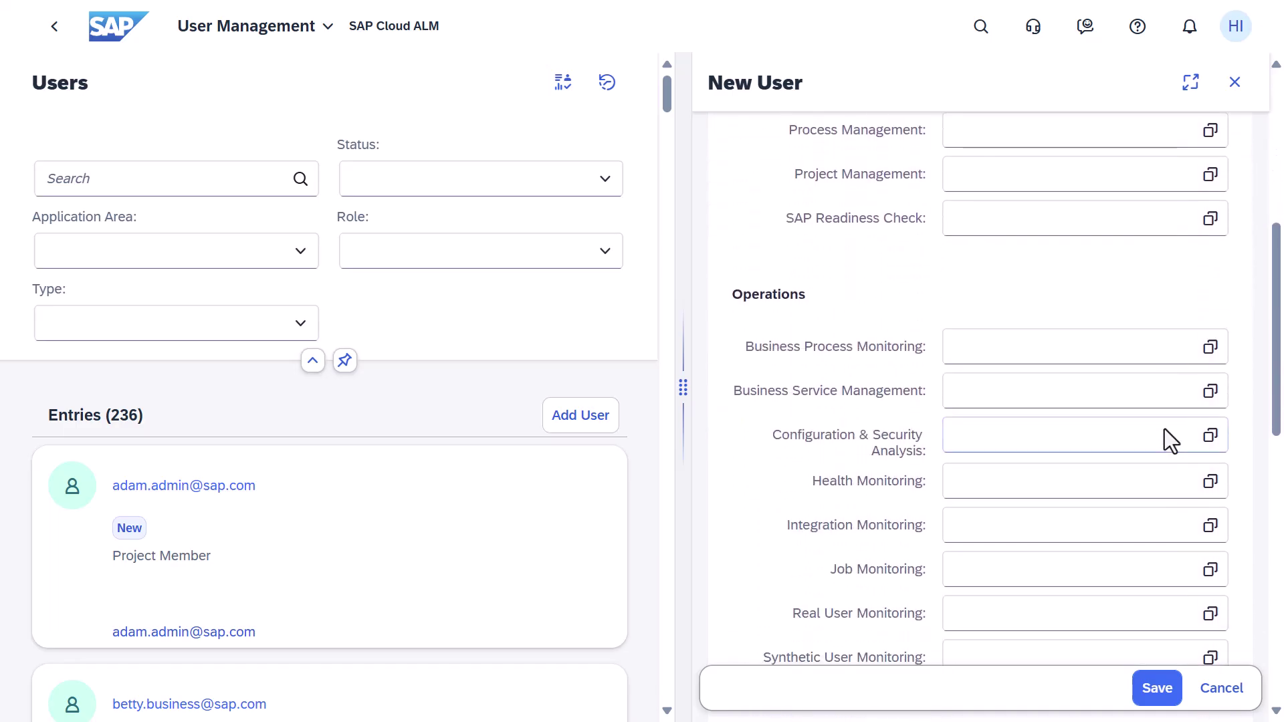
pyautogui.click(1211, 393)
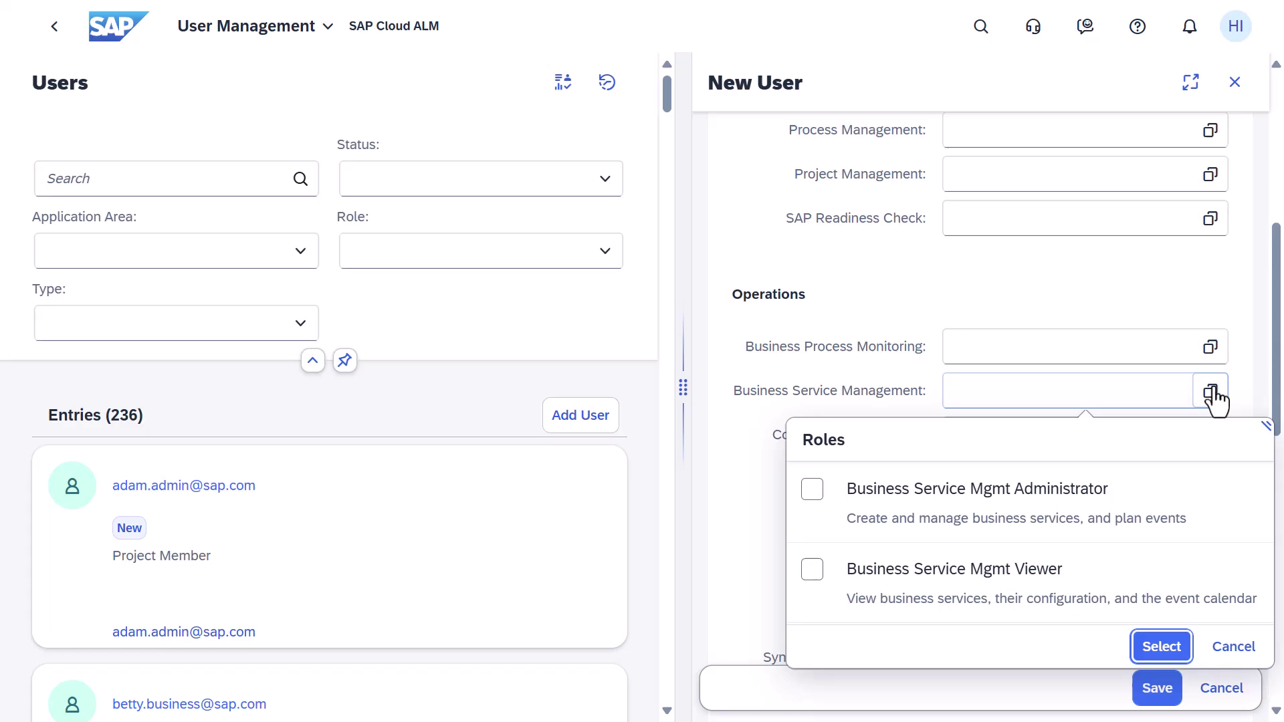
pyautogui.click(812, 493)
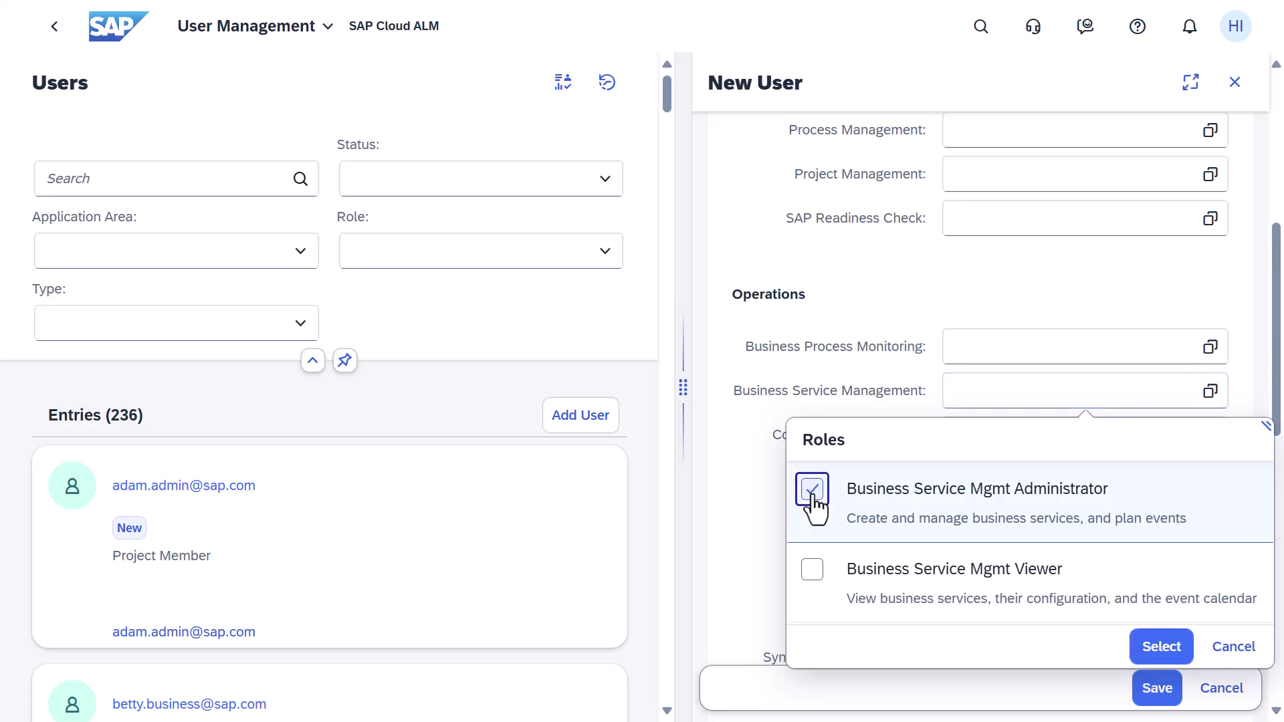
pyautogui.click(1155, 646)
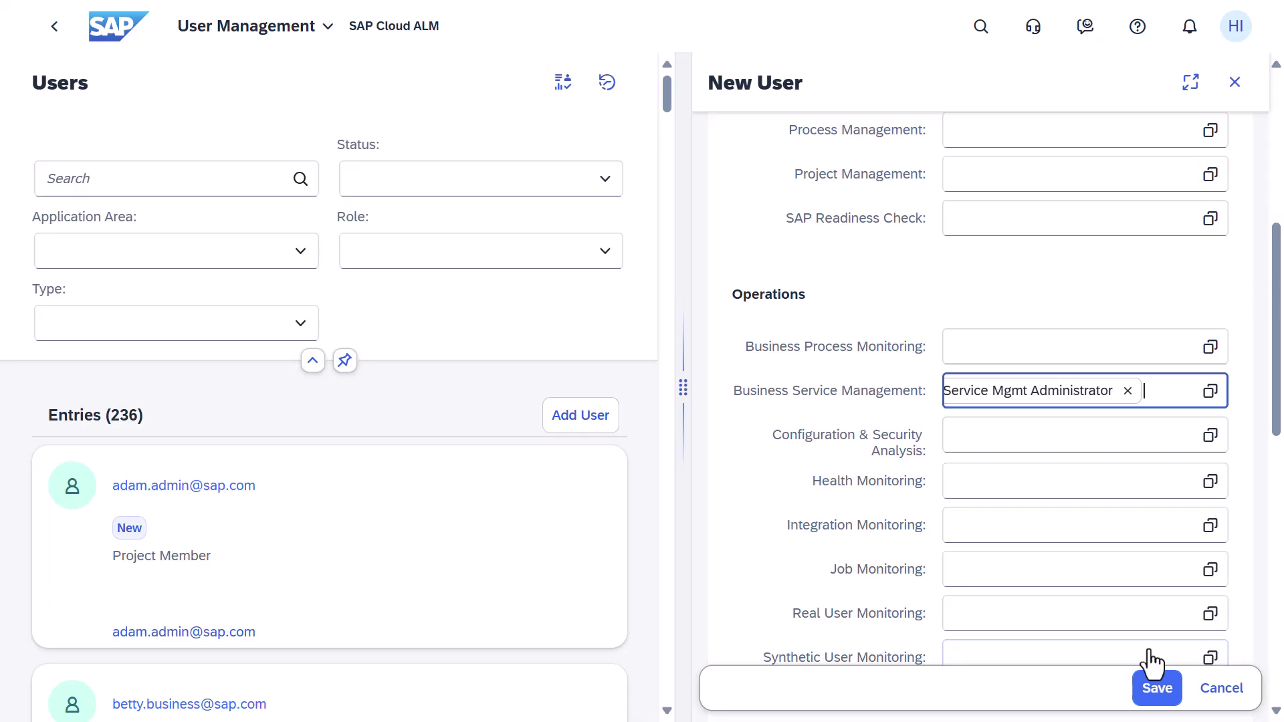
pyautogui.click(1157, 691)
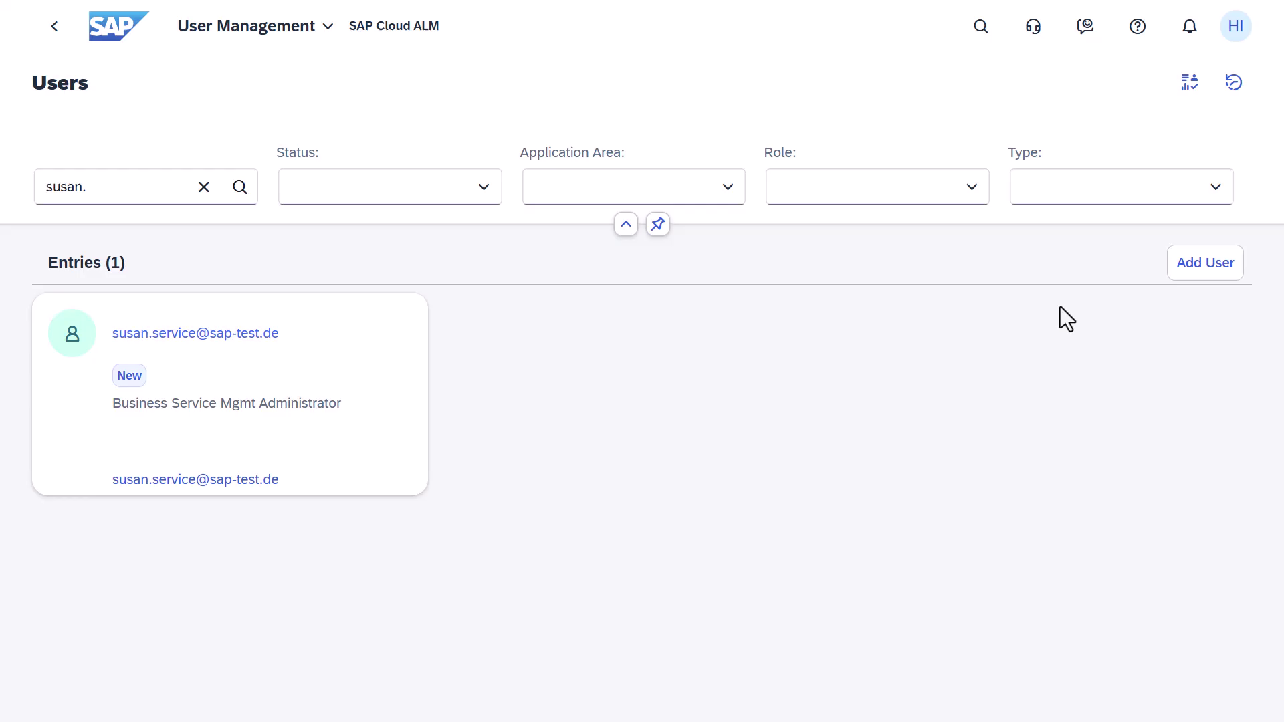
# Step: Show the Users page Help Topics and expand, then collapse, What's This App?
pyautogui.click(1139, 30)
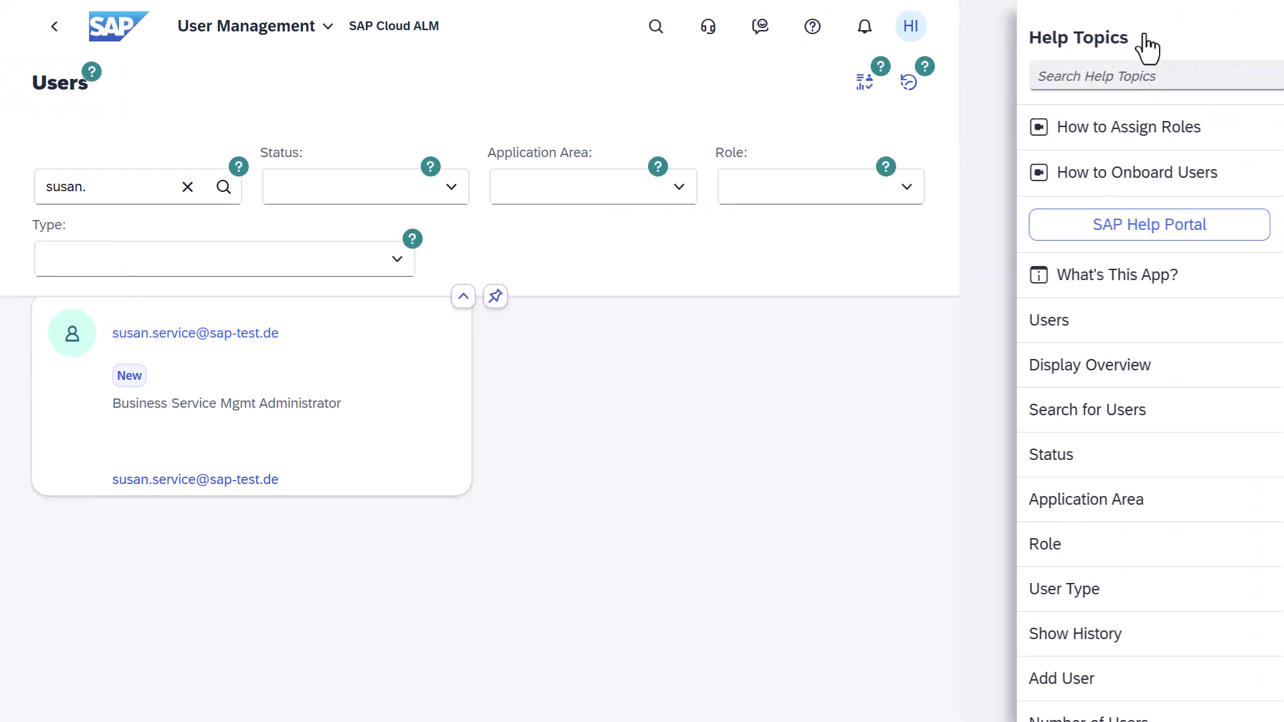
pyautogui.click(1097, 277)
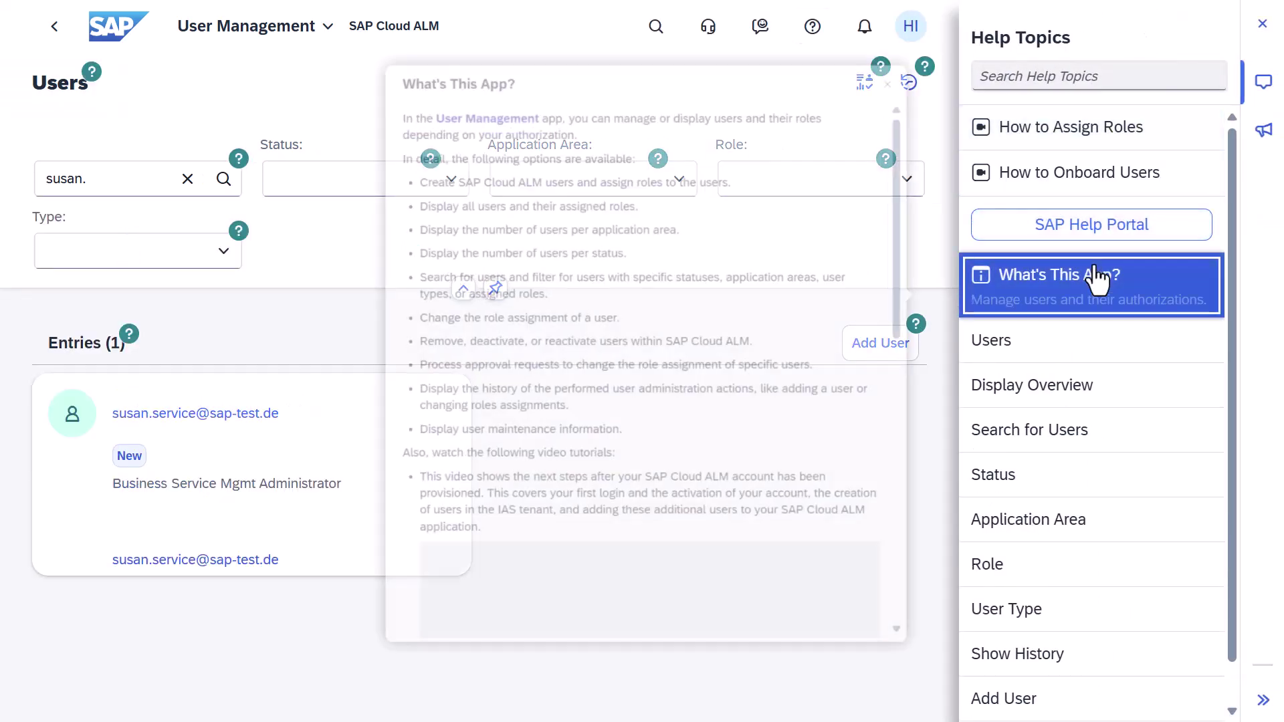
pyautogui.click(1098, 277)
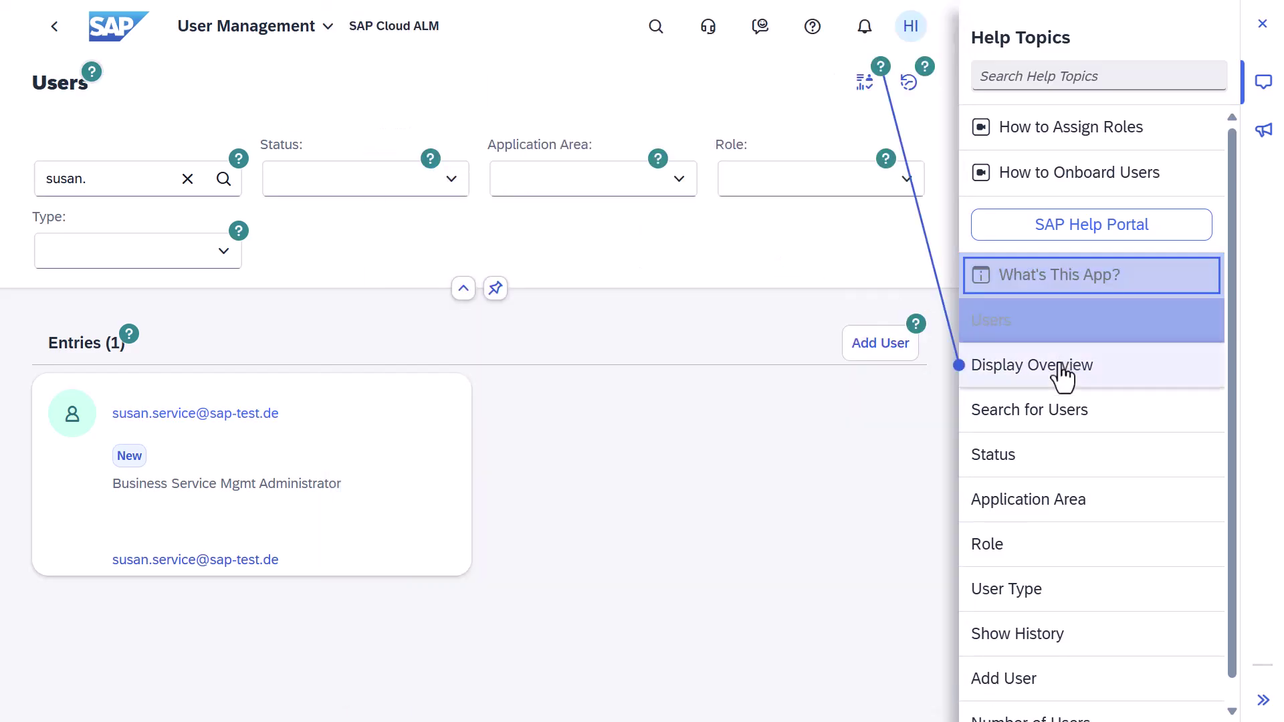